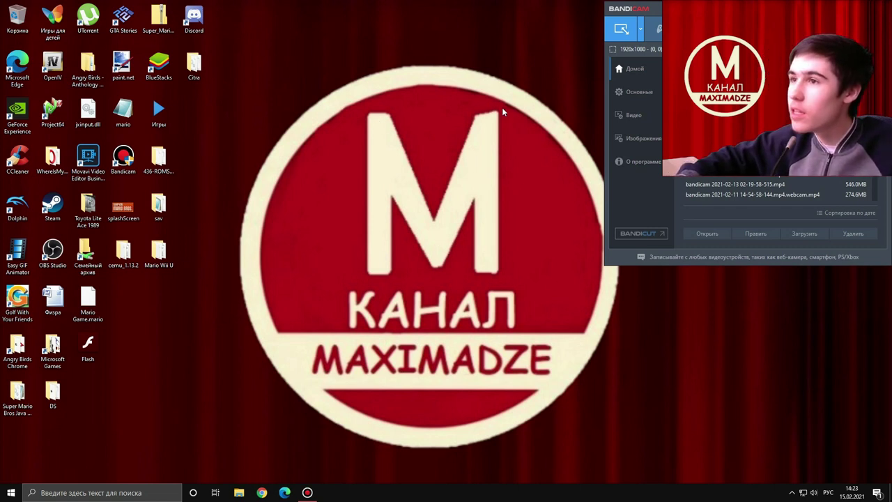
pyautogui.moveTo(502, 106); pyautogui.dragTo(362, 277)
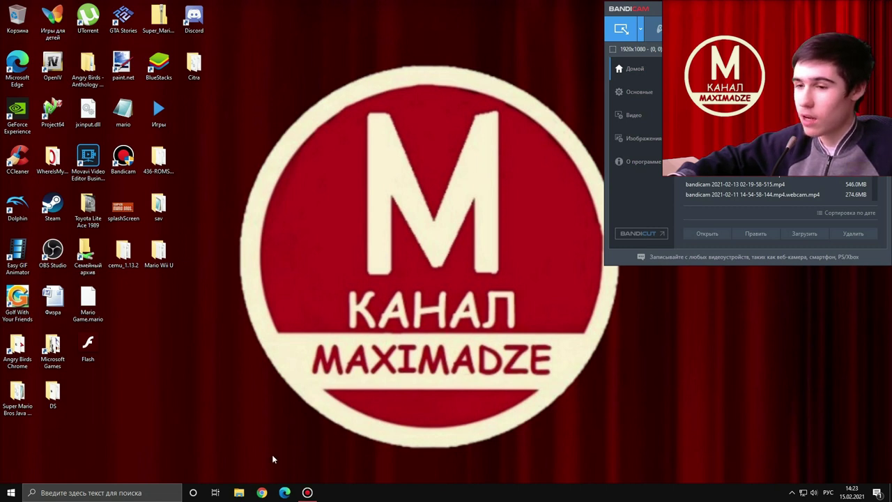
# Open the Games 2 folder on local disk D: in File Explorer.
pyautogui.click(239, 493)
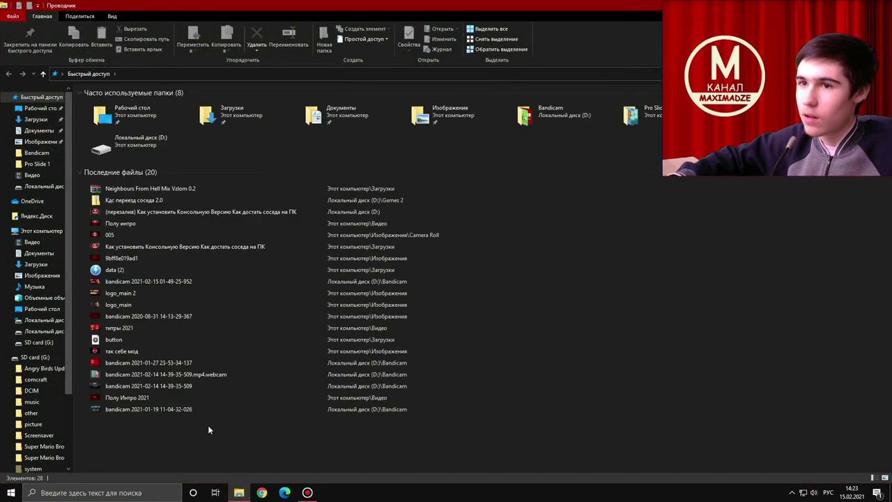
pyautogui.click(48, 332)
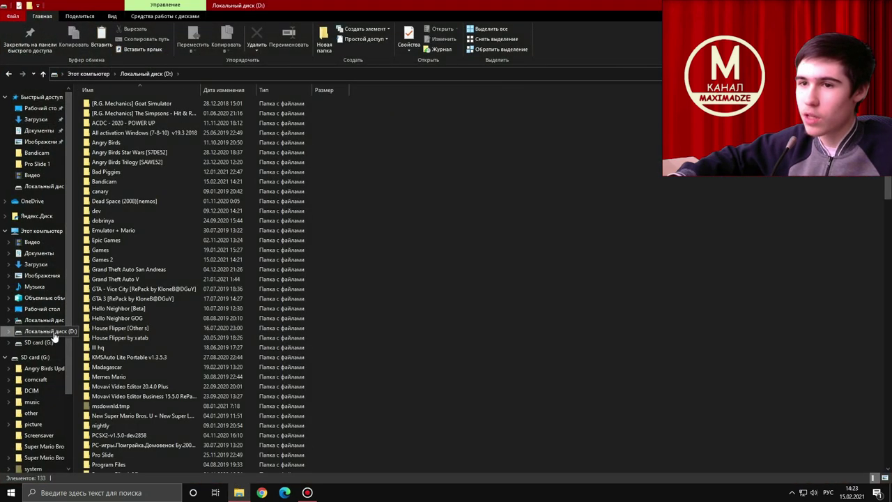
pyautogui.doubleClick(138, 260)
# Delete the second "Neighbours from Hell Revenge Is a Sweet..." folder, the one dated 14.01.2021, from Games 2.
pyautogui.click(140, 191)
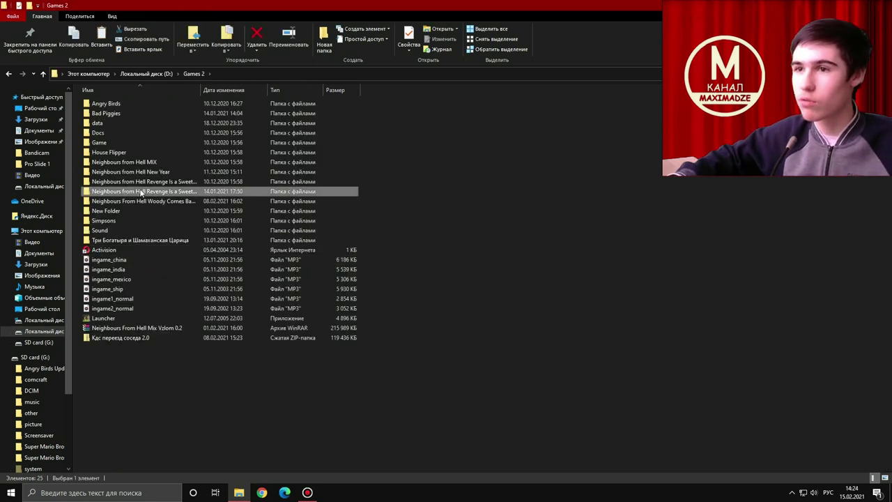
pyautogui.rightClick(140, 190)
pyautogui.click(182, 403)
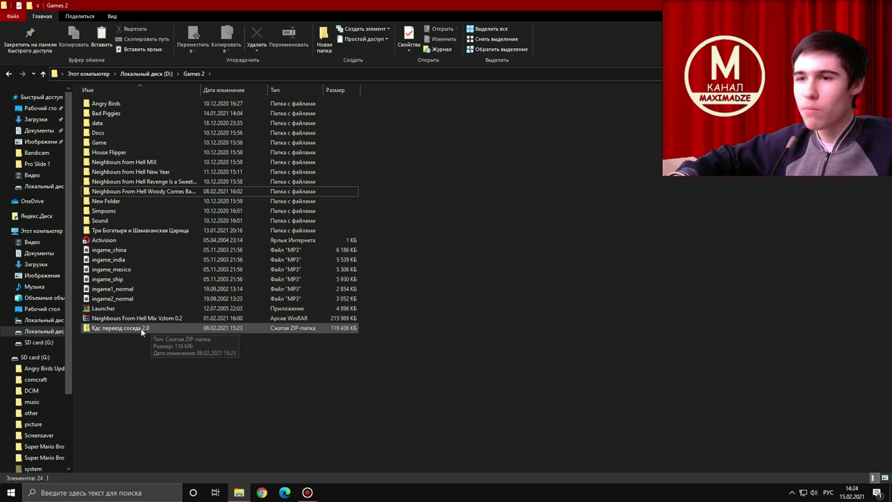
# Open the archive "Кдс переезд соседа 2.0" in WinRAR, enter its inner folder and move the window clear of the folder list.
pyautogui.click(164, 328)
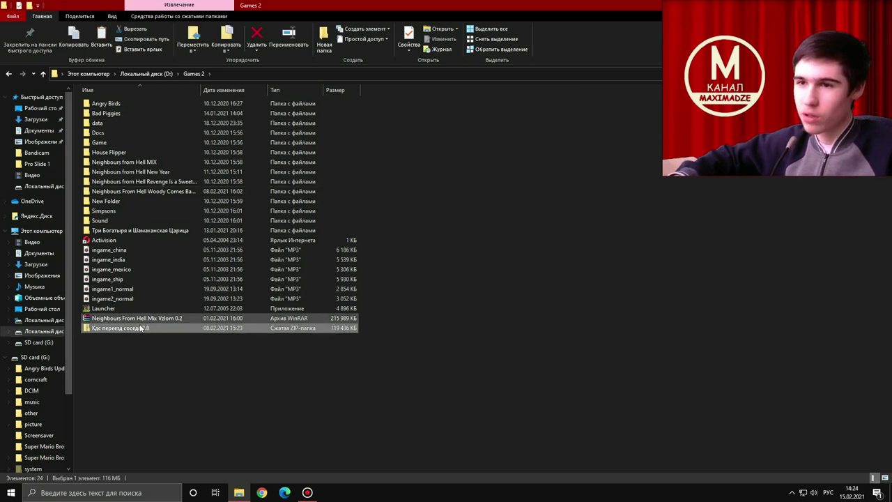
pyautogui.rightClick(165, 331)
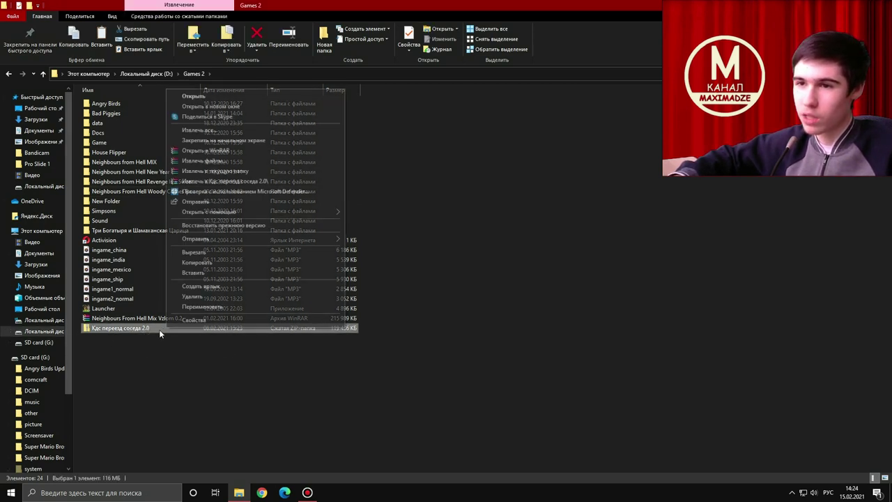
pyautogui.click(205, 153)
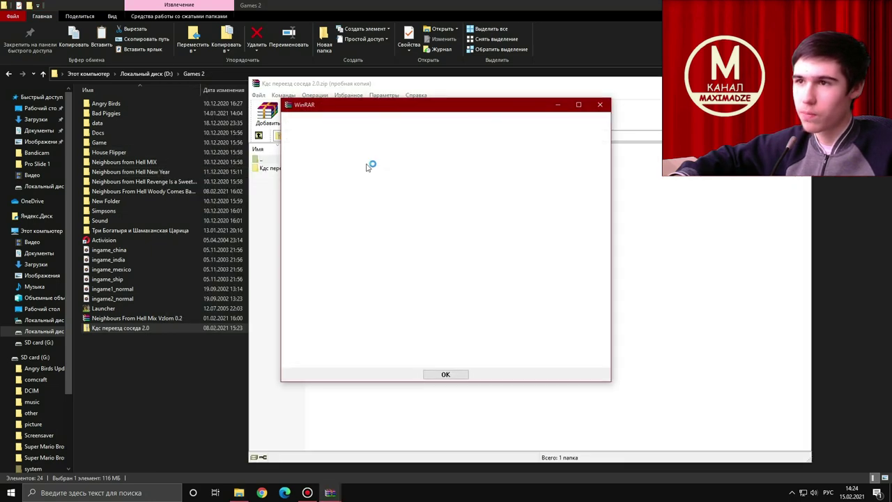
pyautogui.doubleClick(296, 169)
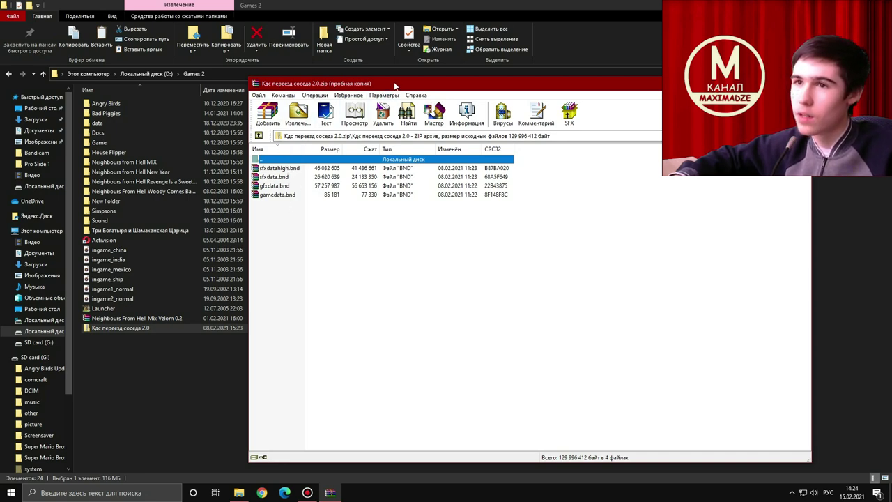
pyautogui.moveTo(395, 86); pyautogui.dragTo(455, 88)
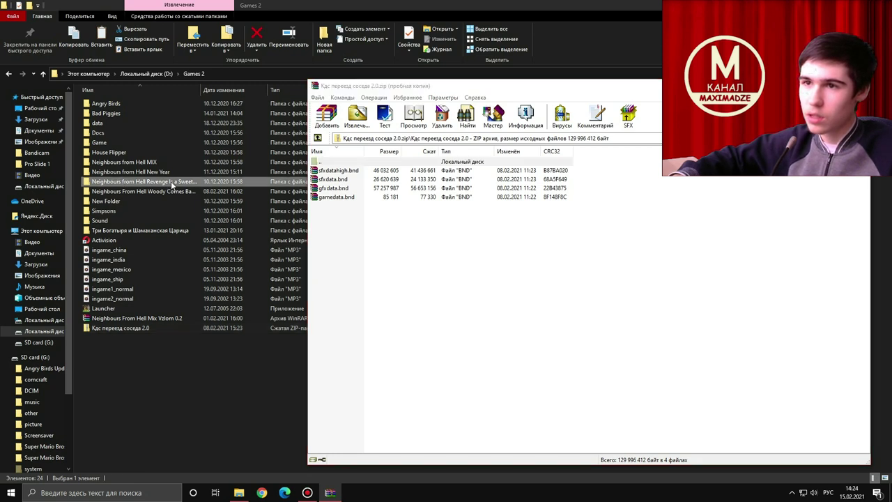
# Open the file location of the "Как Достать Соседа" shortcut stored in the desktop's "Игры" folder.
pyautogui.click(171, 181)
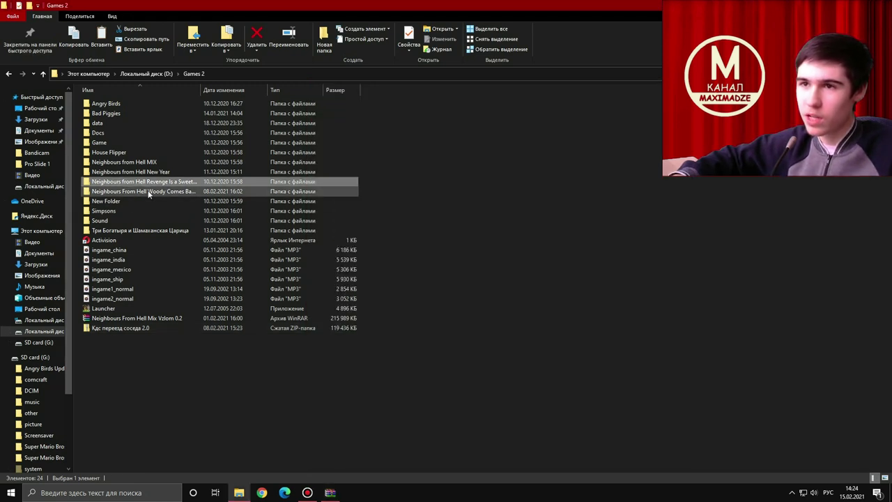
pyautogui.click(38, 110)
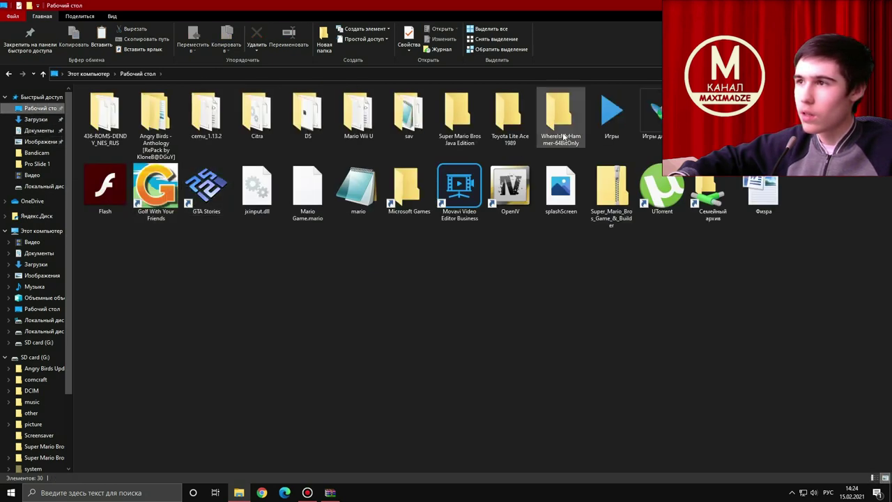
pyautogui.doubleClick(605, 113)
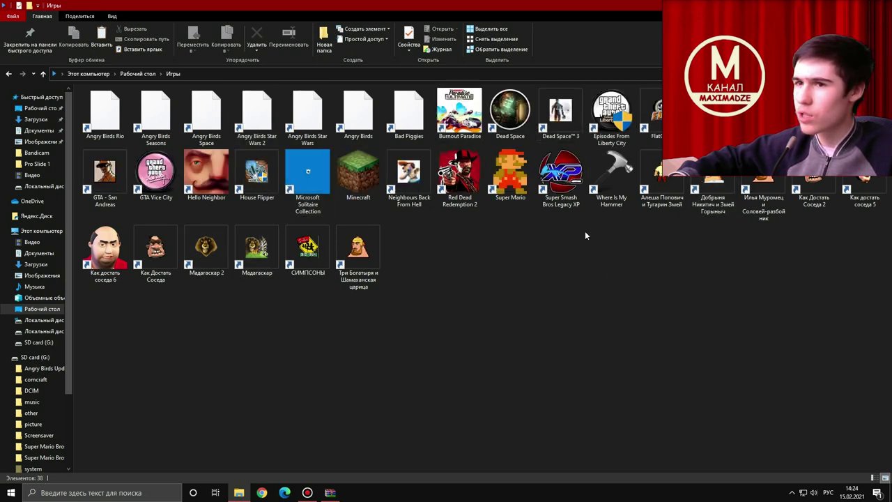
pyautogui.click(161, 257)
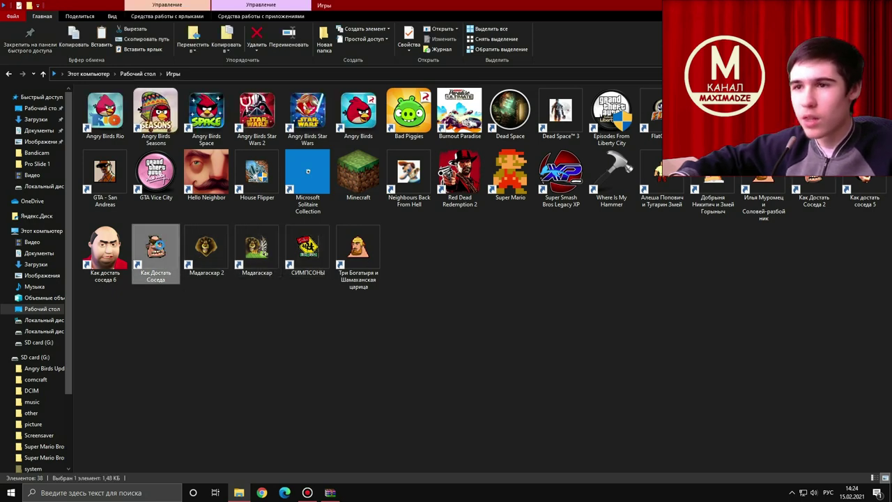
pyautogui.rightClick(160, 245)
pyautogui.click(194, 263)
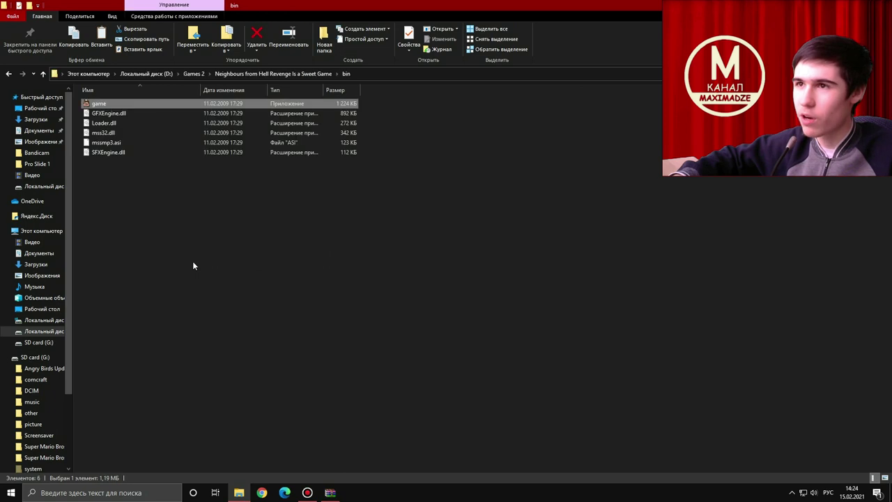
# Open the data folder of "Neighbours from Hell Revenge Is a Sweet Game" in Games 2 and bring up the mod archive beside it.
pyautogui.click(195, 73)
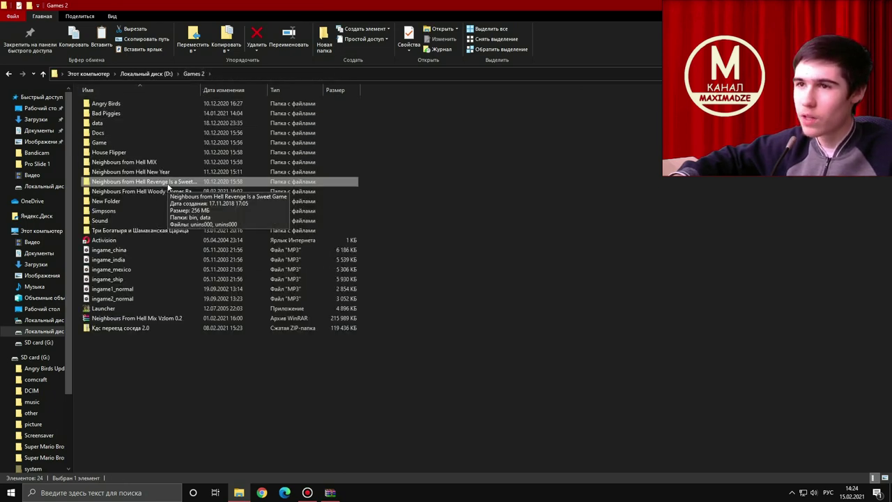
pyautogui.doubleClick(168, 183)
pyautogui.doubleClick(128, 113)
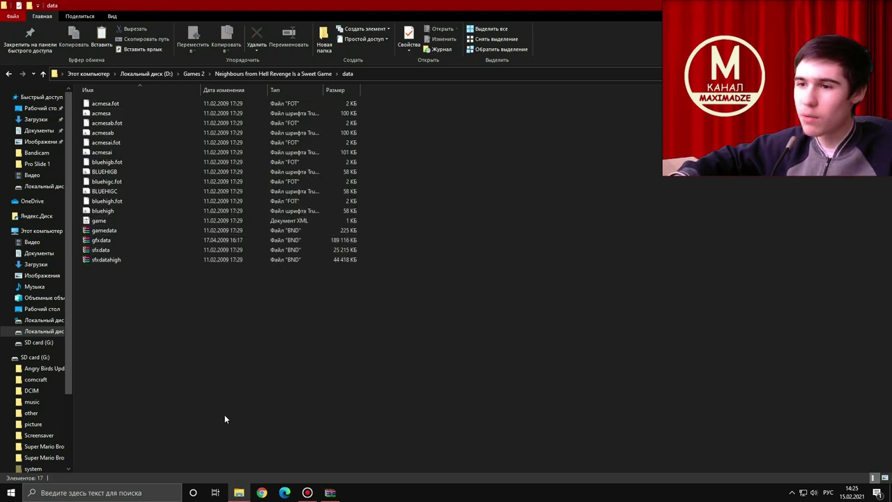
pyautogui.click(329, 492)
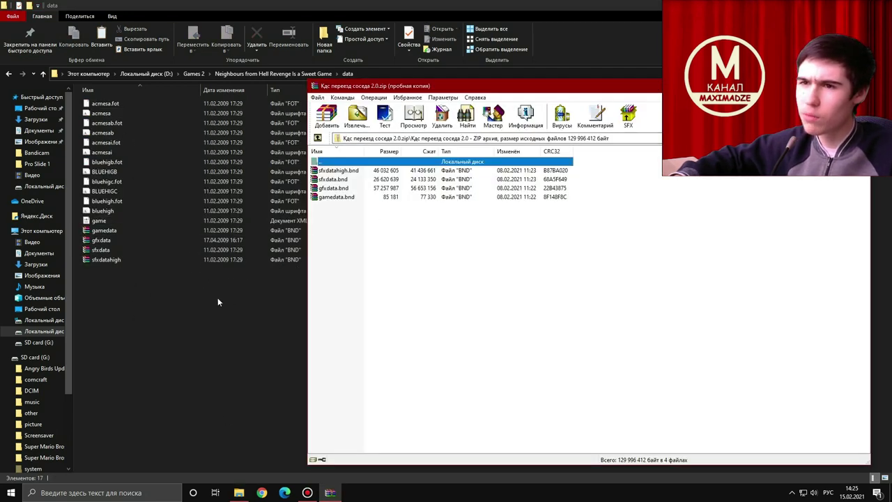
# Return to Games 2 and paste a copy of the "Neighbours from Hell Revenge Is a Sweet Game" folder there.
pyautogui.click(290, 74)
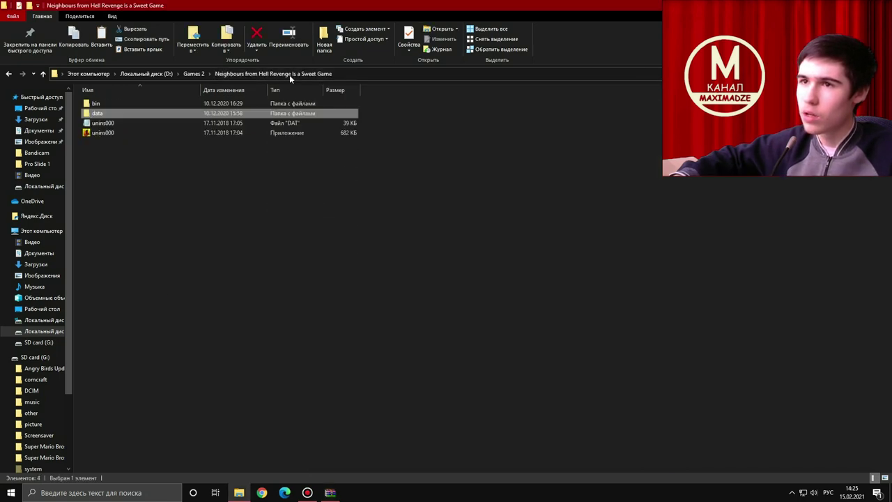
pyautogui.click(193, 73)
pyautogui.rightClick(123, 182)
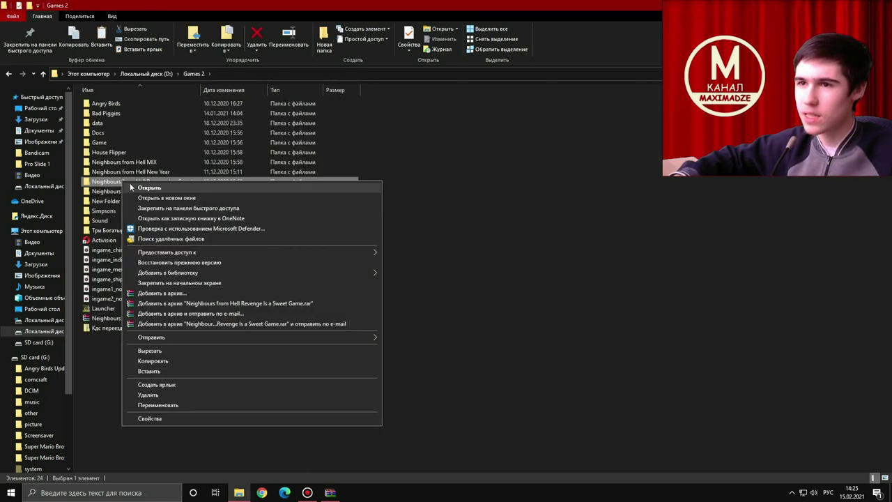
pyautogui.click(190, 360)
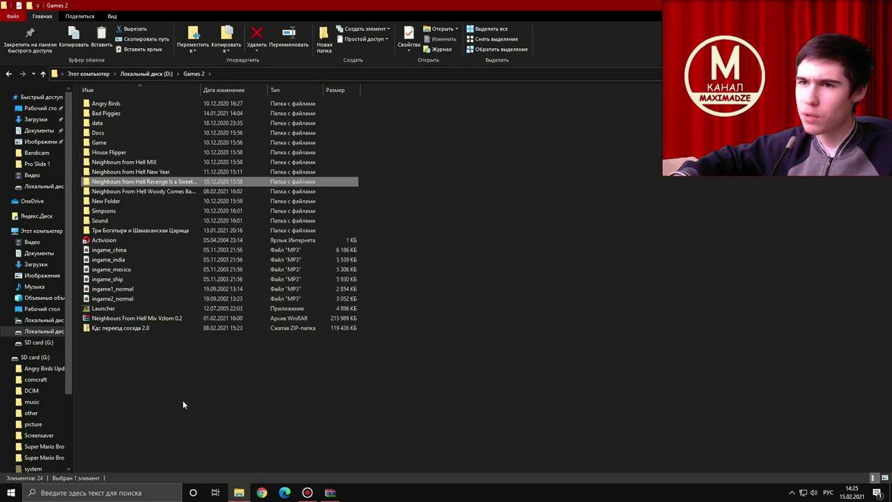
pyautogui.rightClick(183, 400)
pyautogui.click(205, 331)
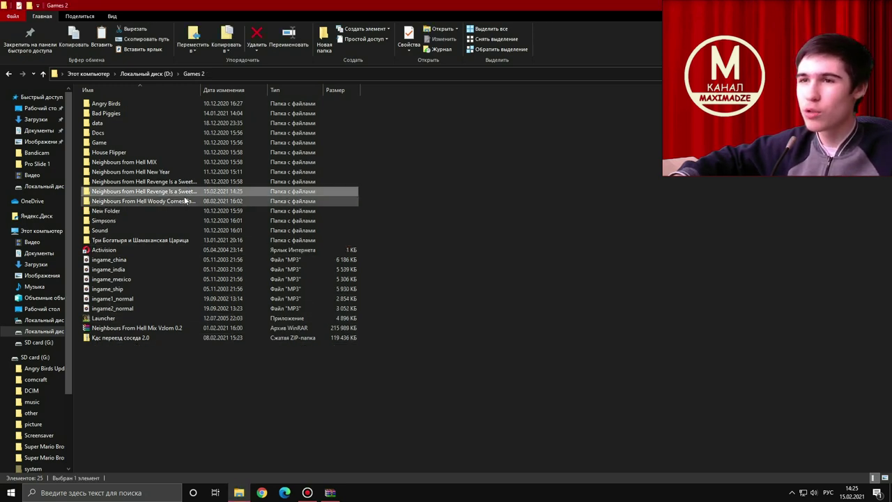
# Extract the archive's four BND files into the data folder of the copied game, replacing the existing files.
pyautogui.moveTo(193, 194)
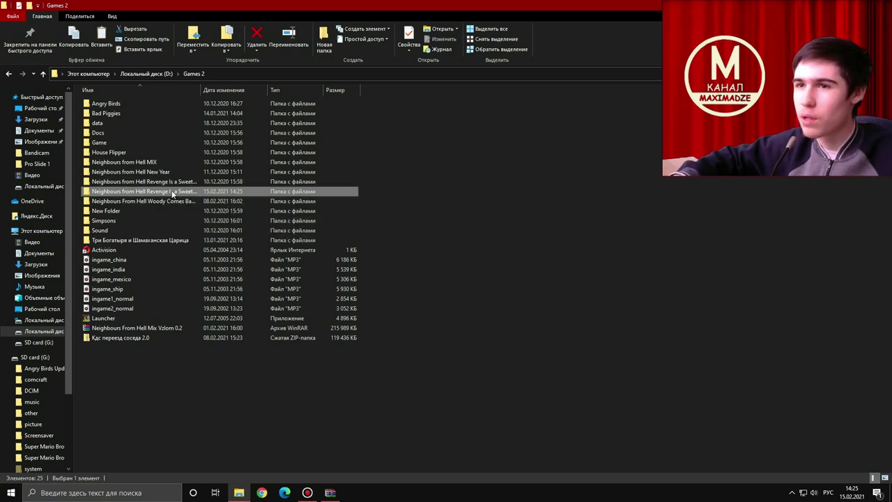
pyautogui.doubleClick(186, 195)
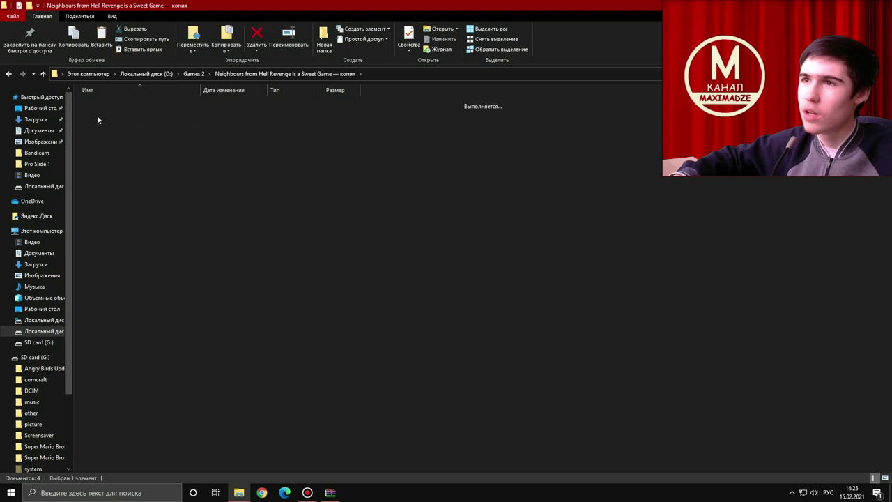
pyautogui.doubleClick(110, 114)
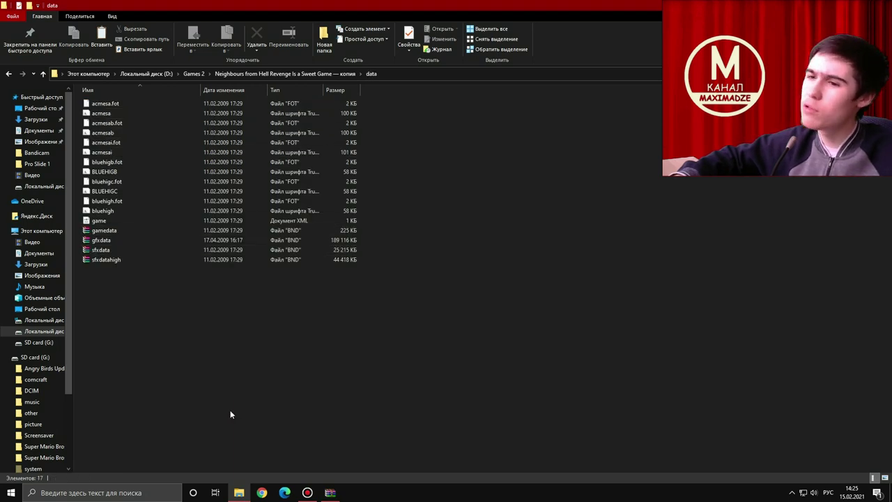
pyautogui.click(328, 493)
pyautogui.moveTo(390, 242); pyautogui.dragTo(223, 355)
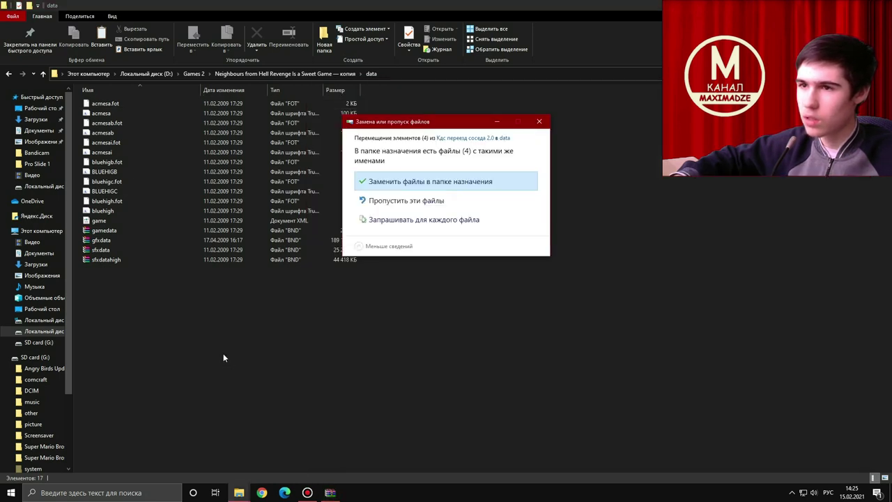
pyautogui.click(408, 182)
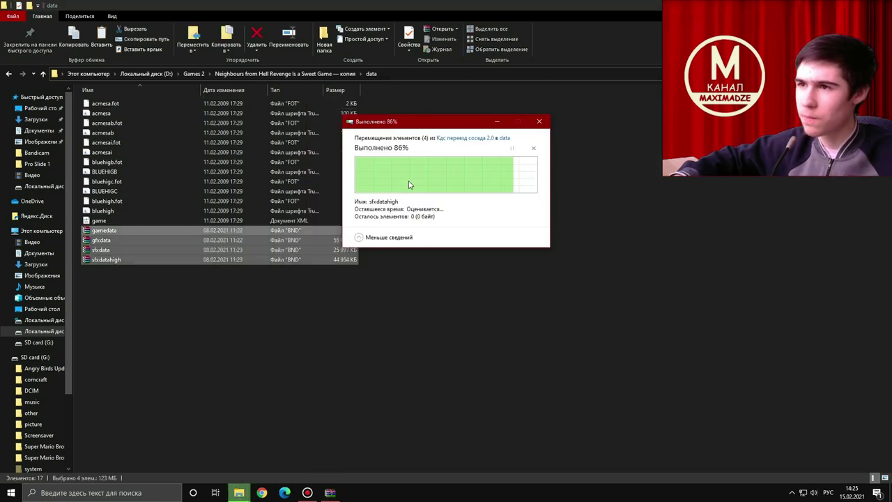
pyautogui.click(200, 324)
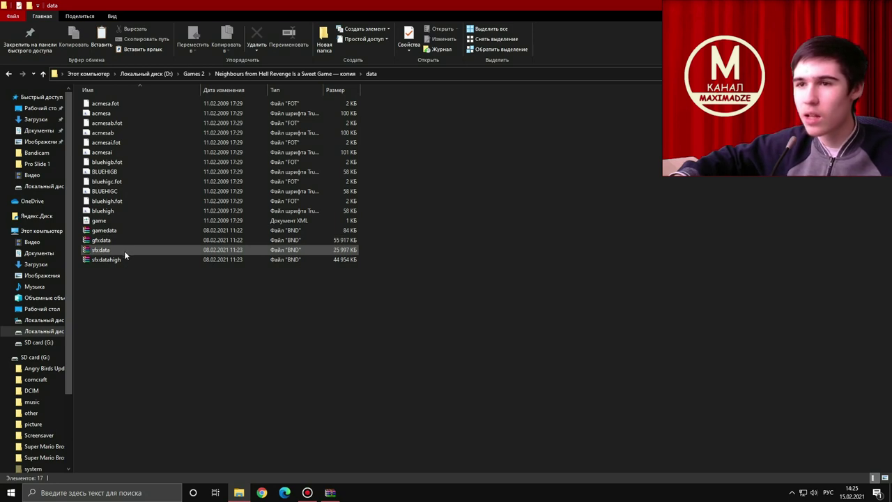
# Compare the BND files in the copied game's data folder with those in the mod archive.
pyautogui.moveTo(124, 230)
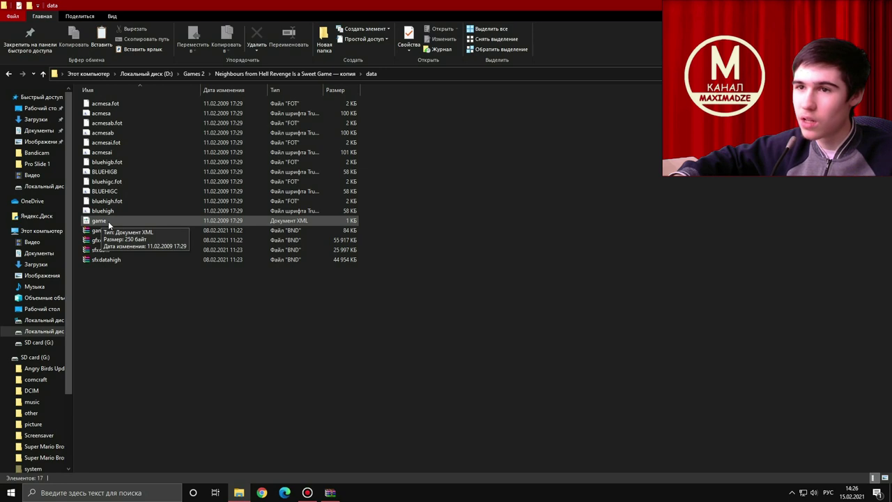
pyautogui.click(331, 493)
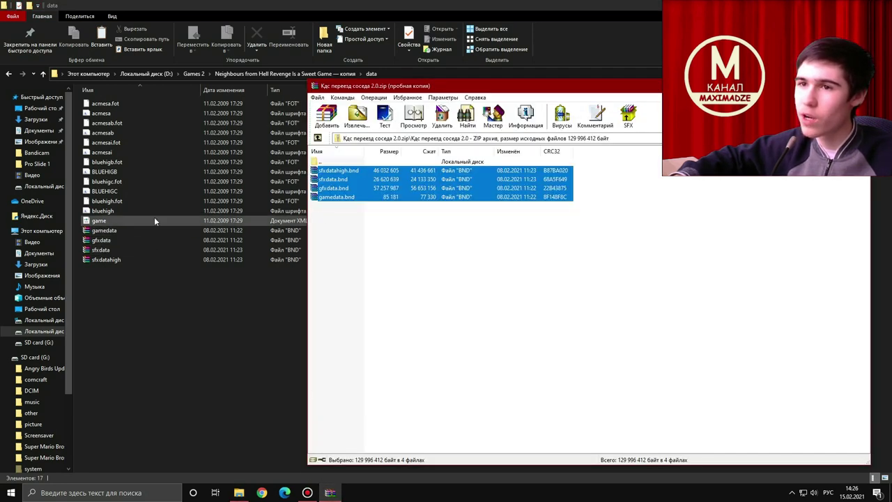
pyautogui.click(195, 344)
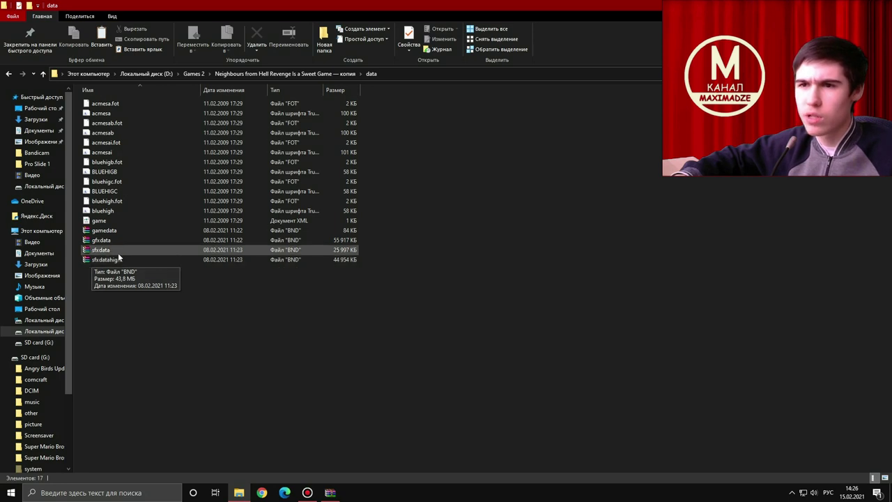
# Launch the game application from the bin folder of the copied game, skip the intro and open the episode list.
pyautogui.click(320, 73)
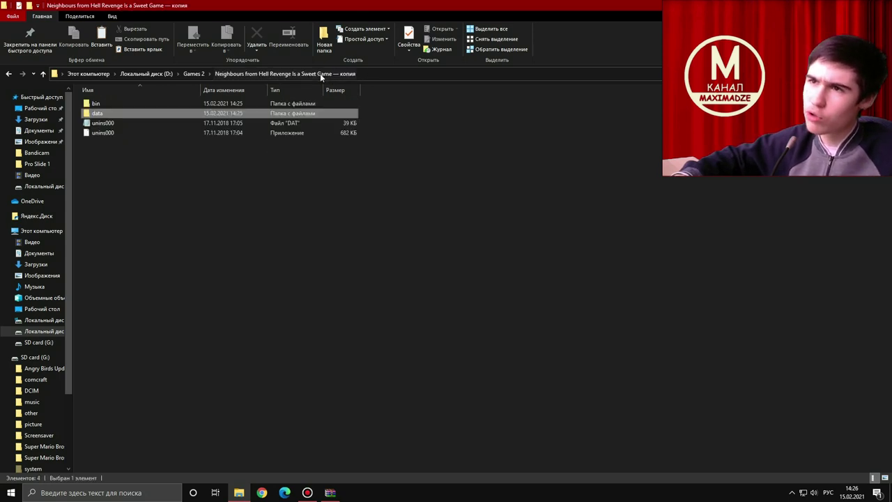
pyautogui.doubleClick(179, 102)
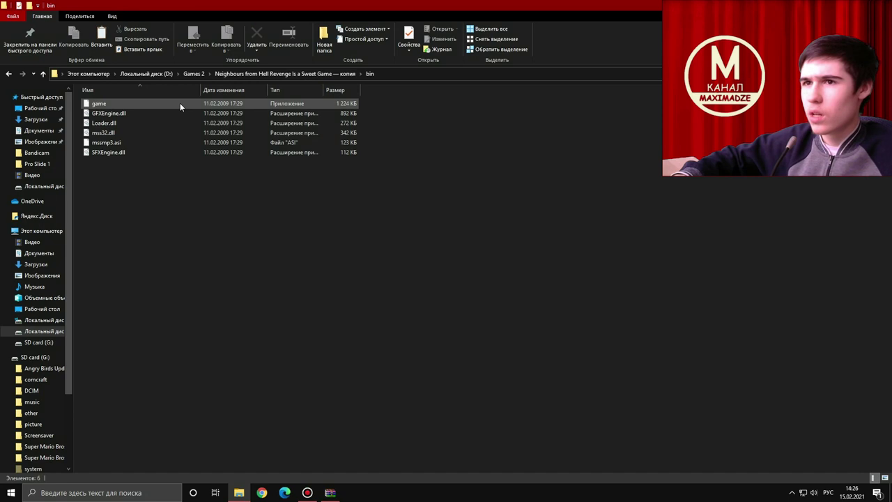
pyautogui.click(139, 103)
pyautogui.doubleClick(138, 103)
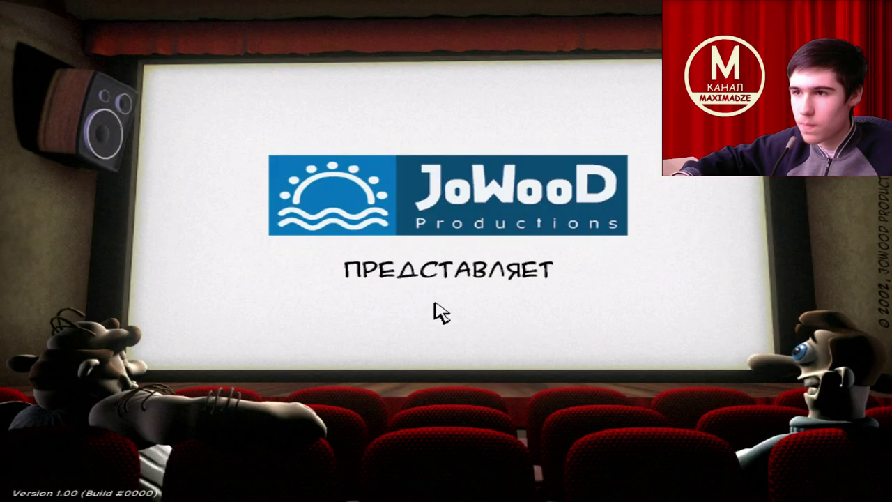
pyautogui.click(442, 309)
pyautogui.click(480, 260)
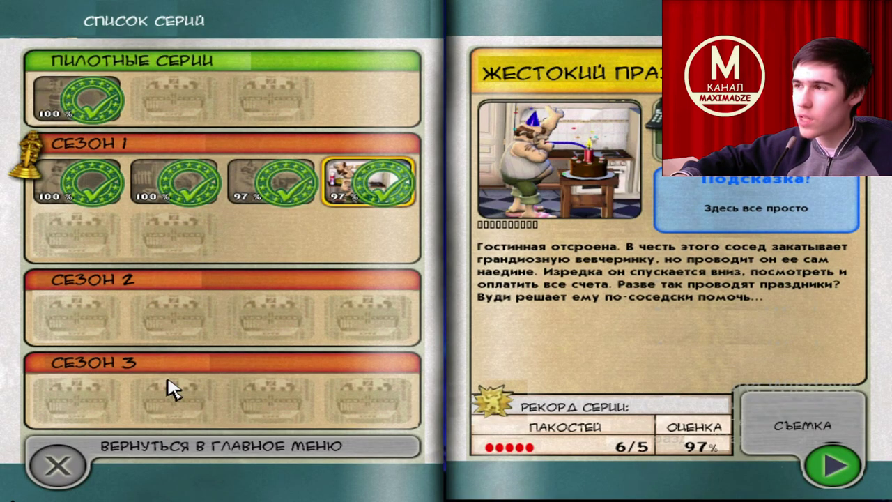
# Leave the episode list for the main menu and quit the game.
pyautogui.click(95, 160)
pyautogui.click(59, 466)
pyautogui.click(565, 401)
pyautogui.click(246, 305)
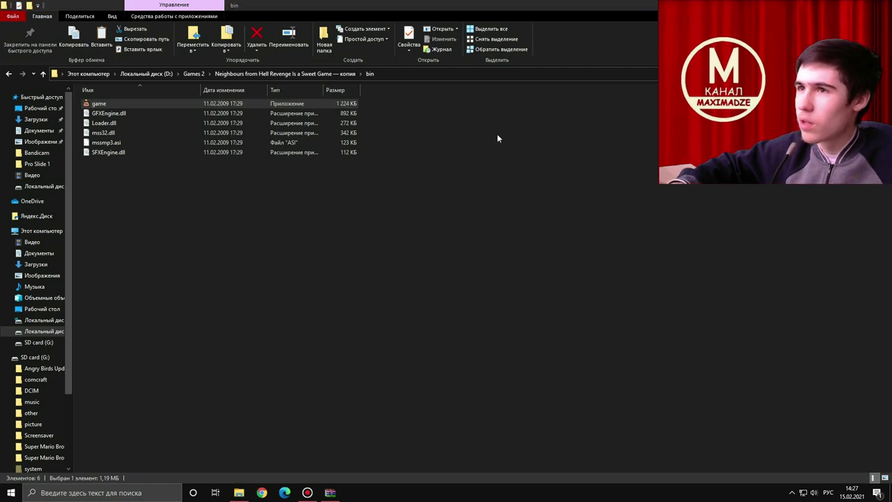
# Return to the Games 2 folder and open the main folder inside the "Neighbours From Hell Mix Vzlom 0.2" archive.
pyautogui.click(325, 74)
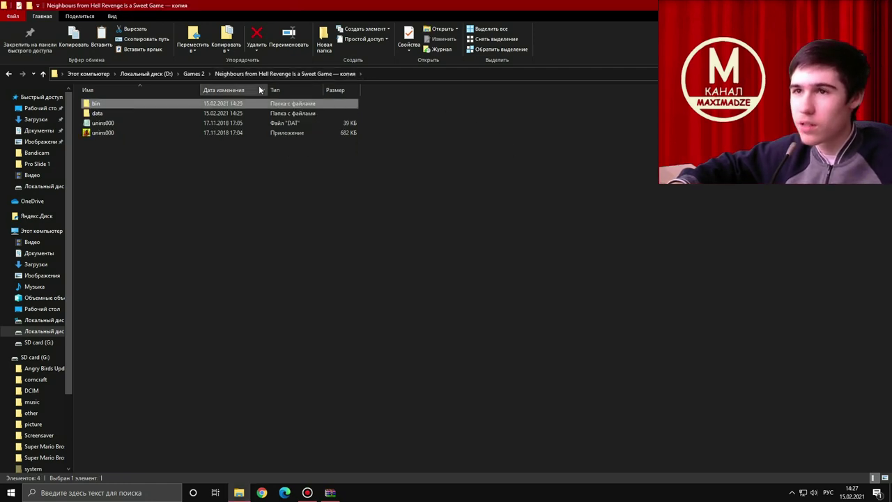
pyautogui.click(199, 75)
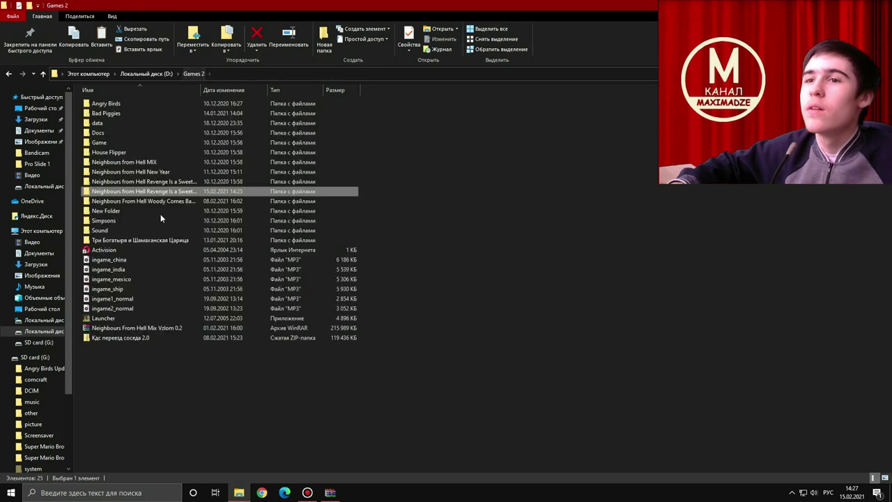
pyautogui.doubleClick(159, 328)
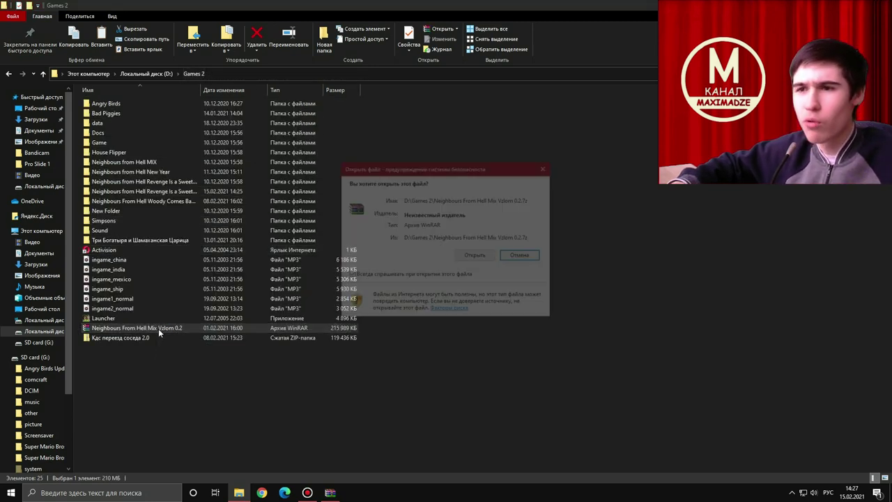
pyautogui.click(474, 255)
pyautogui.click(600, 105)
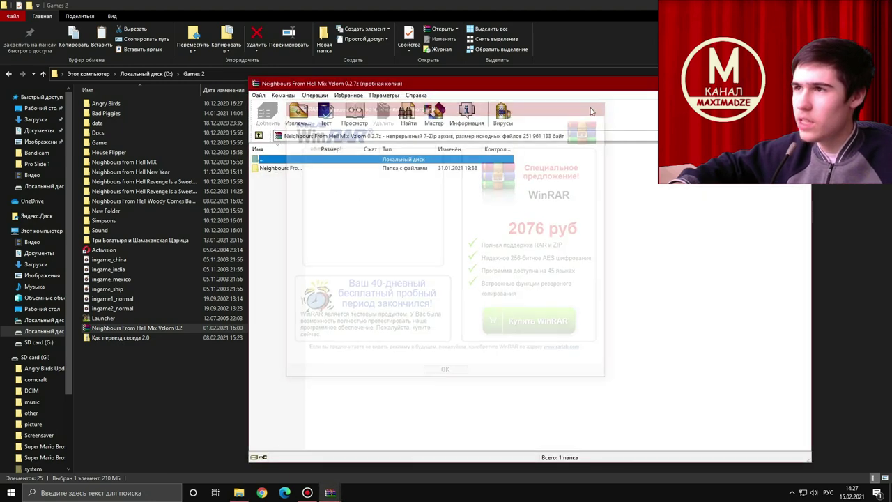
pyautogui.doubleClick(299, 172)
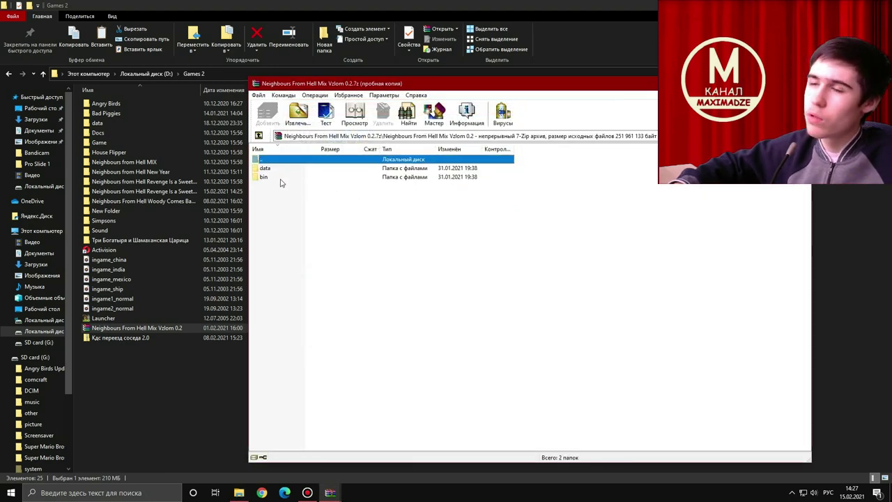
# Examine the contents of the archive's data and bin folders.
pyautogui.doubleClick(275, 169)
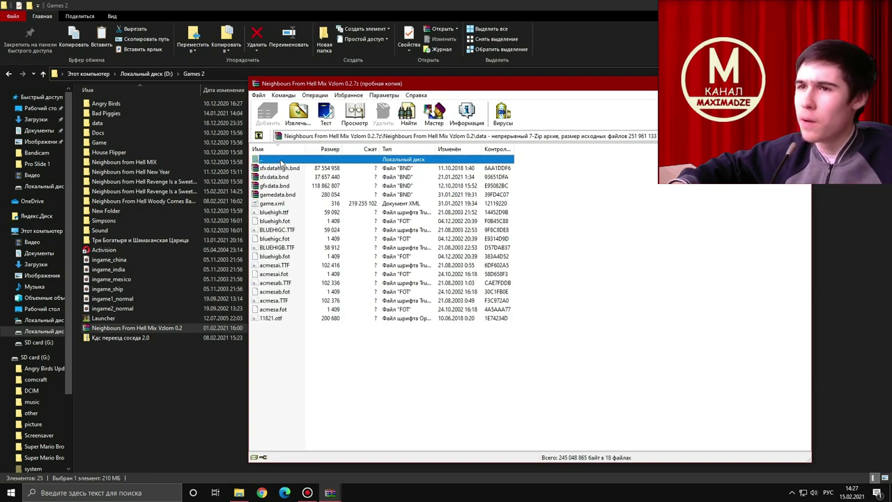
pyautogui.doubleClick(287, 160)
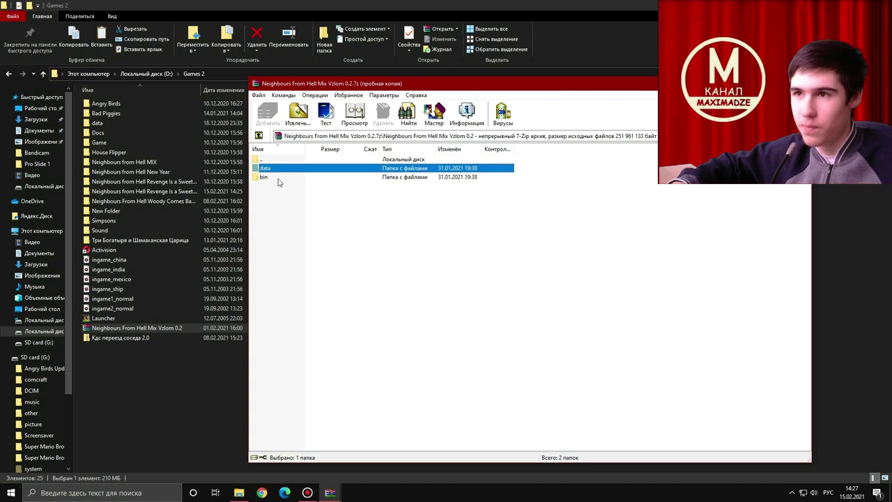
pyautogui.doubleClick(277, 179)
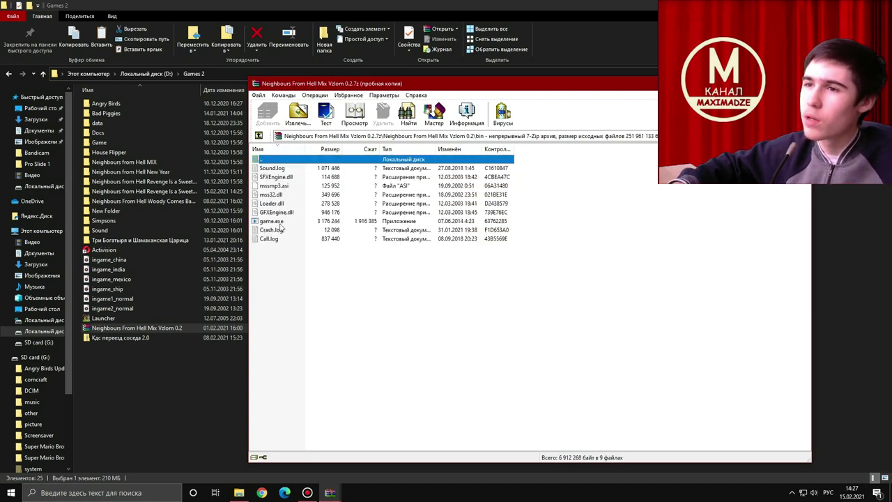
pyautogui.doubleClick(279, 161)
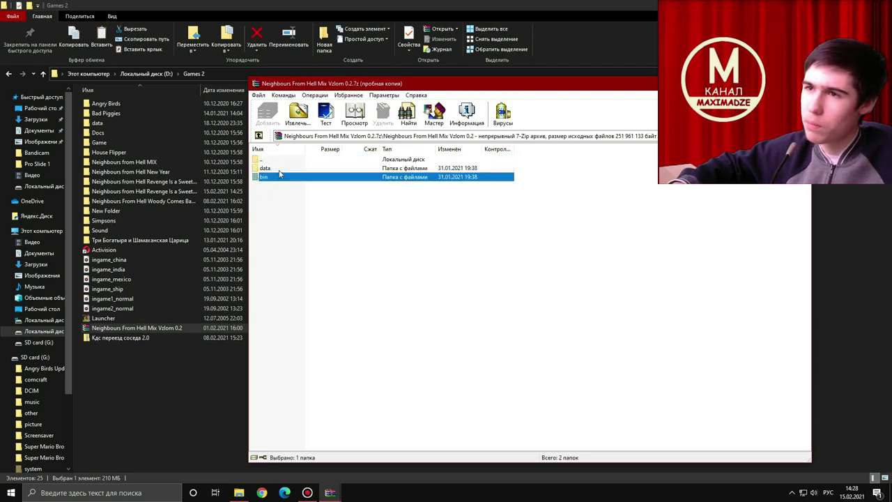
# Highlight the TTF, FOT and OTF font files in the archive's data folder for review, and close the archive.
pyautogui.doubleClick(278, 171)
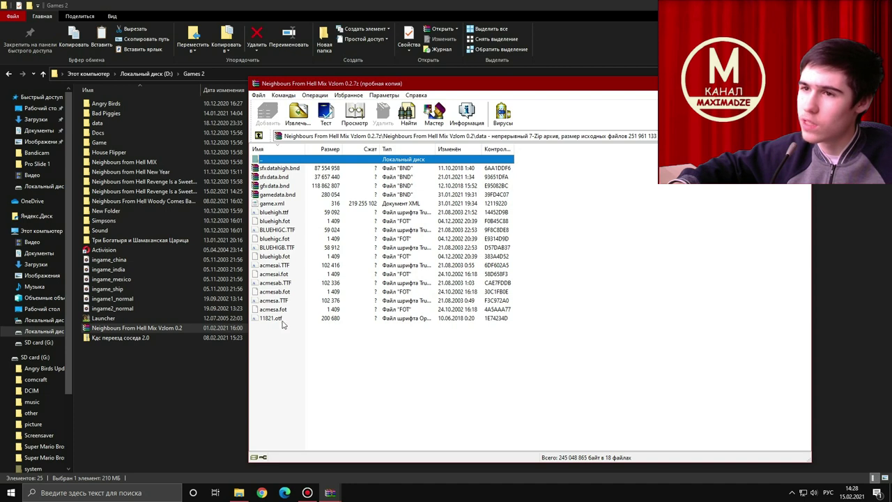
pyautogui.moveTo(294, 342); pyautogui.dragTo(296, 211)
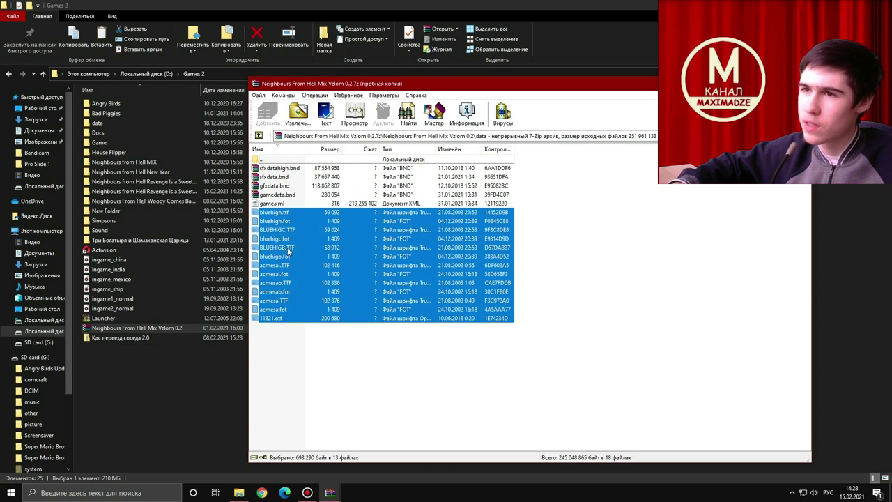
pyautogui.click(392, 380)
pyautogui.doubleClick(287, 160)
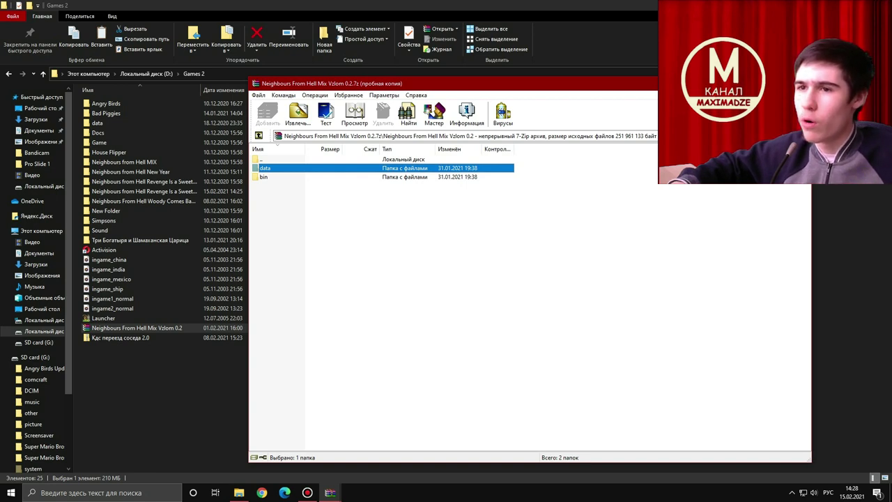
pyautogui.click(802, 83)
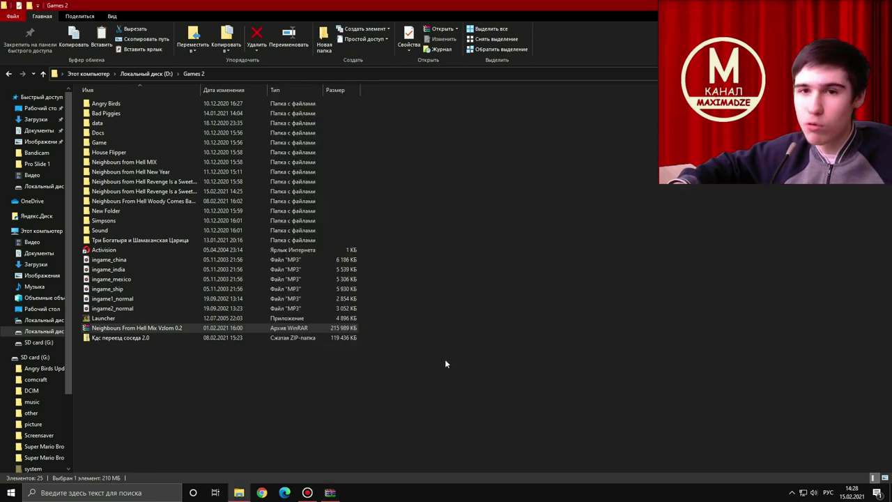